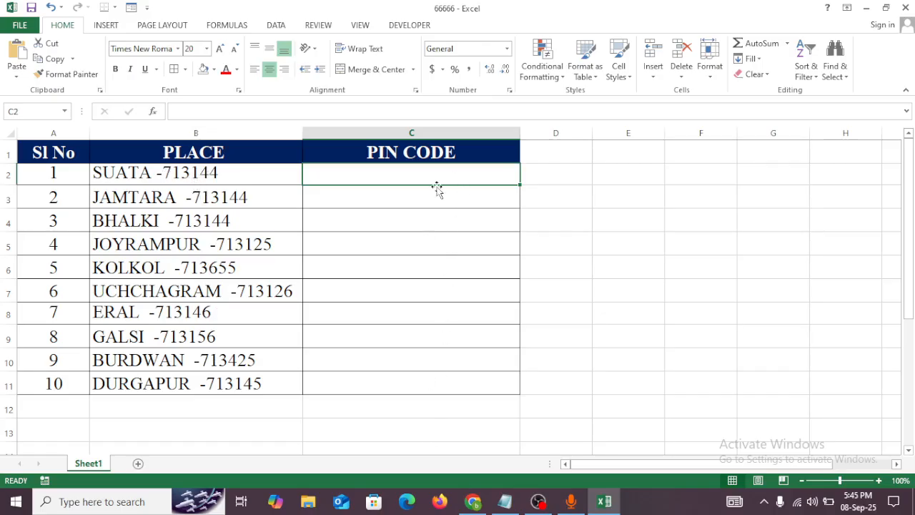
Copy the postal code from B2 into C2 and Flash Fill the PIN CODE column for all ten places
{"action": "double_click", "coordinate": [232, 173]}
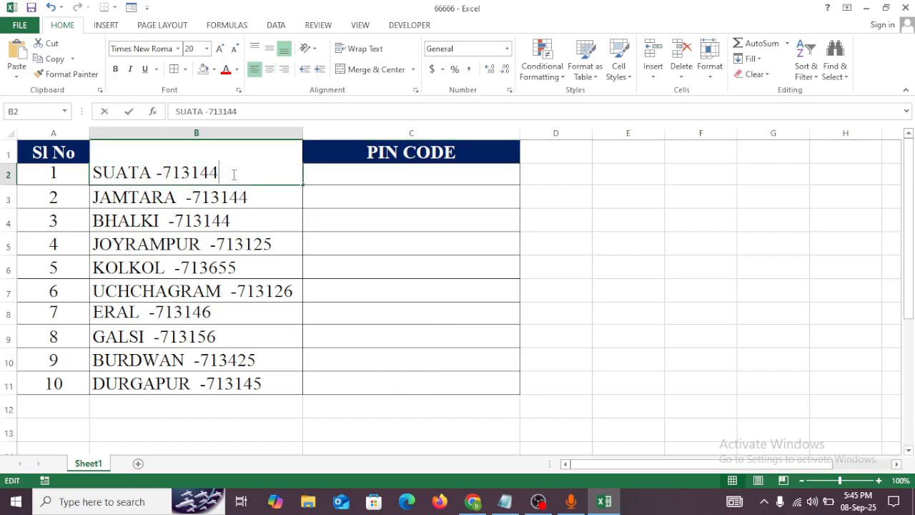
{"action": "left_click_drag", "start_coordinate": [224, 174], "coordinate": [163, 174]}
{"action": "key", "text": "ctrl+c"}
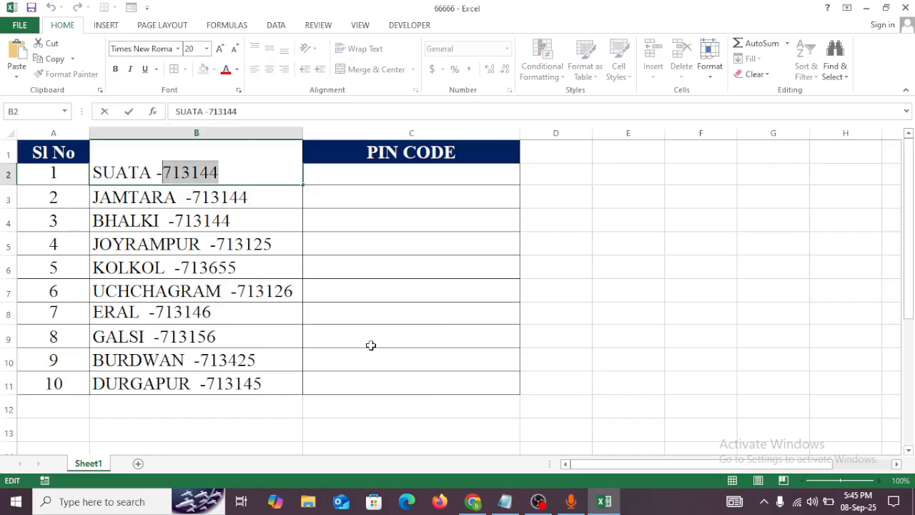
{"action": "left_click", "coordinate": [364, 175]}
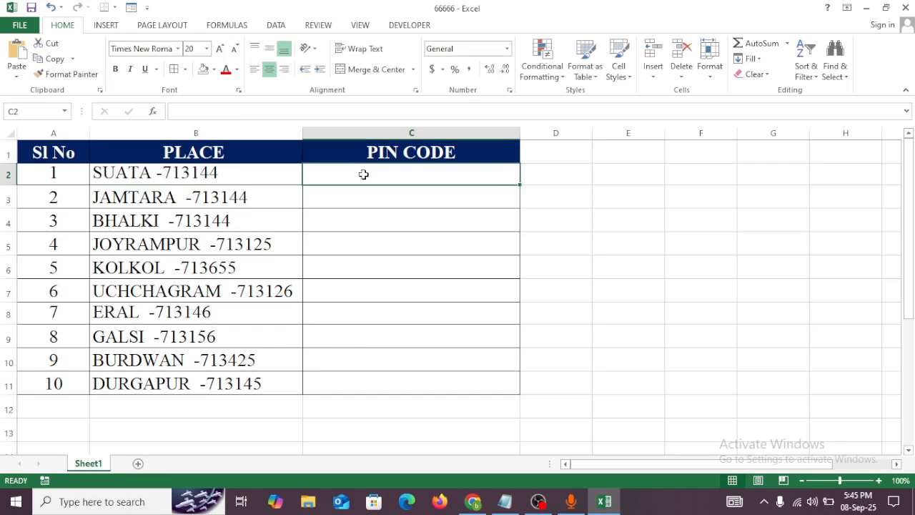
{"action": "key", "text": "ctrl+v"}
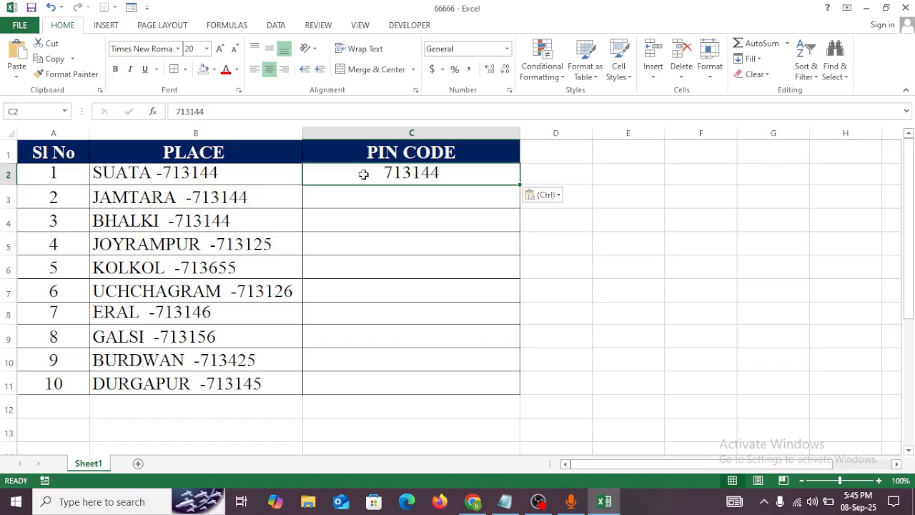
{"action": "key", "text": "ctrl+e"}
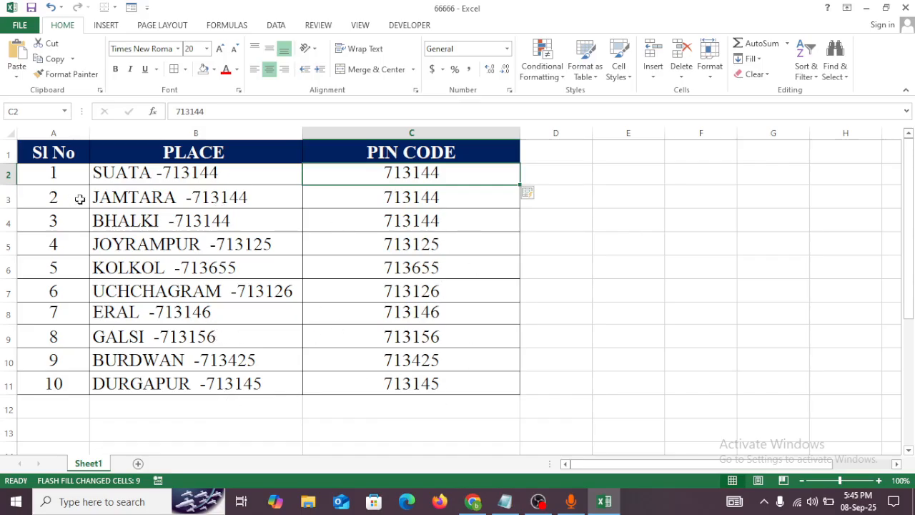
Clear the extracted codes from C2:C11 and change the header in C1 to PLACE
{"action": "left_click_drag", "start_coordinate": [457, 179], "coordinate": [441, 380]}
{"action": "key", "text": "Delete"}
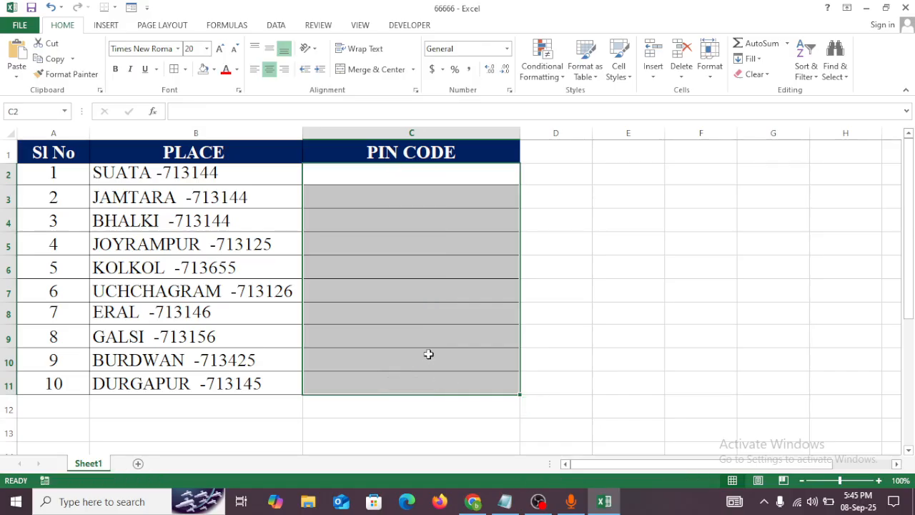
{"action": "left_click", "coordinate": [420, 149]}
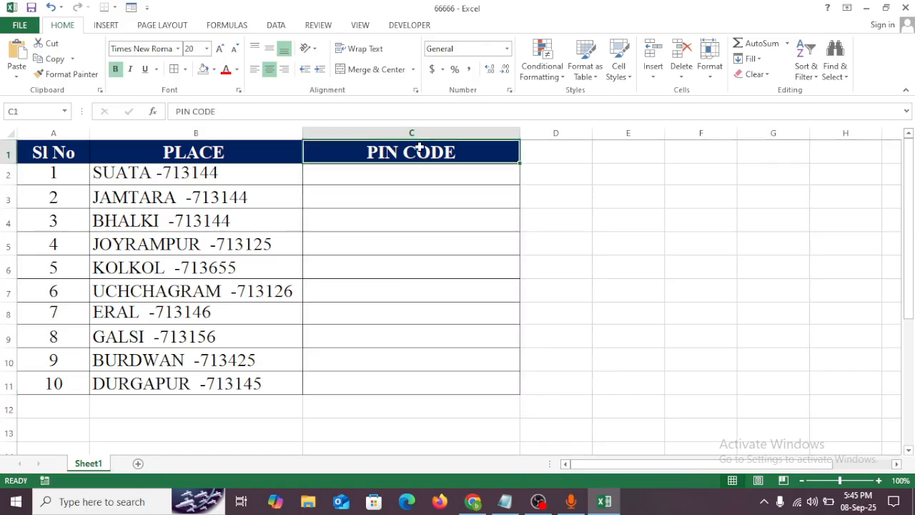
{"action": "type", "text": "PLA"}
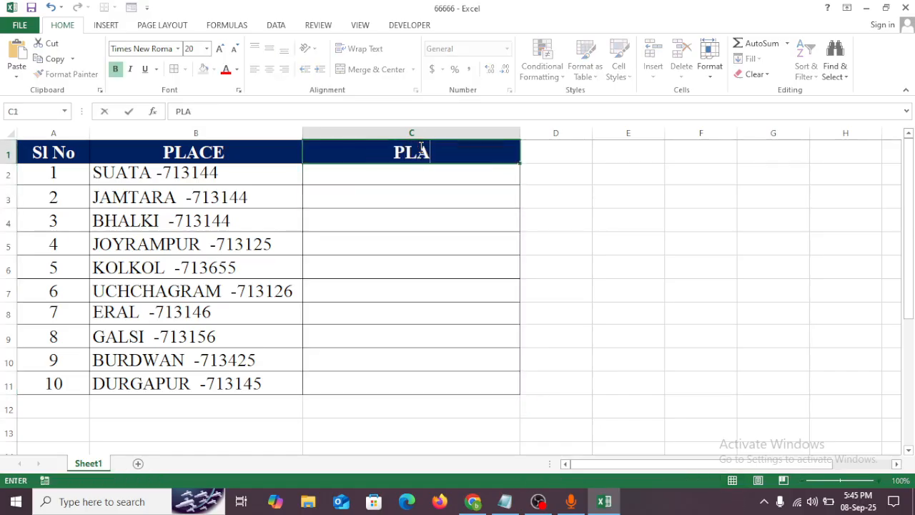
{"action": "type", "text": "CE"}
{"action": "left_click", "coordinate": [429, 216]}
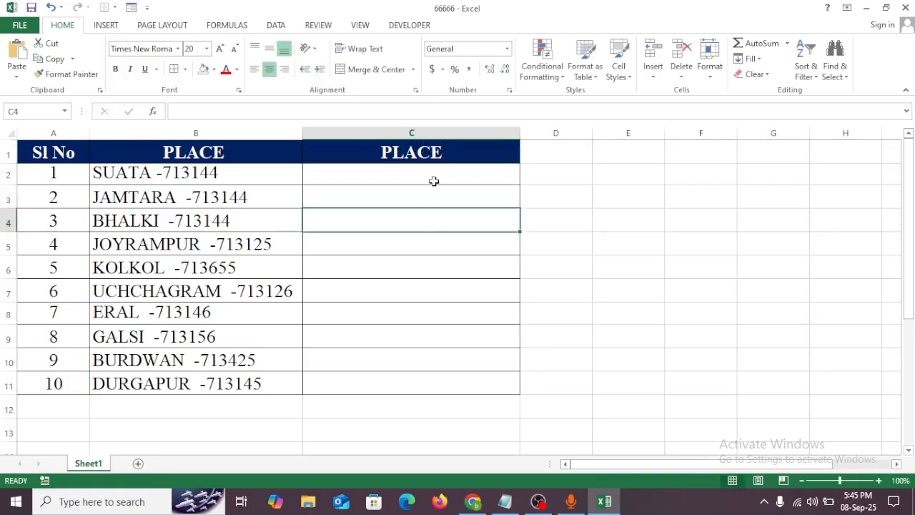
Copy the place name SUATA from B2 into C2 and Flash Fill the remaining place names down to C11
{"action": "double_click", "coordinate": [152, 173]}
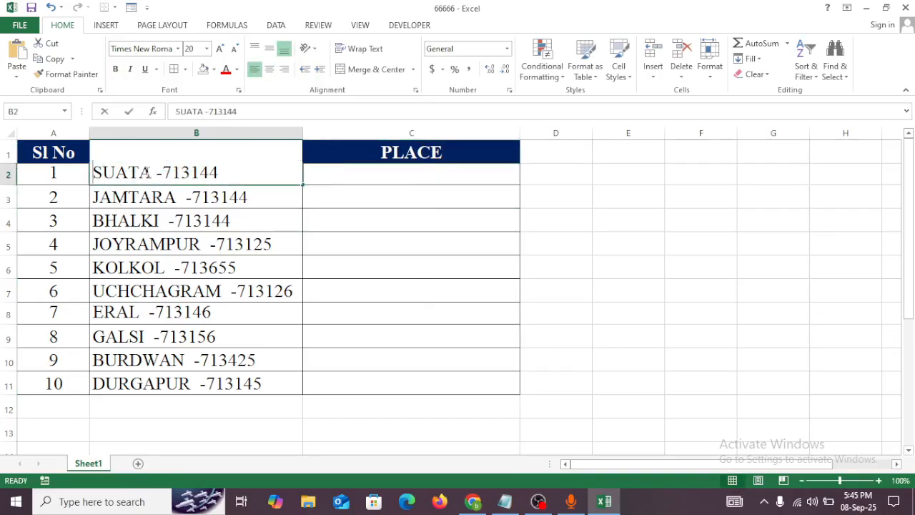
{"action": "left_click_drag", "start_coordinate": [151, 173], "coordinate": [83, 173]}
{"action": "key", "text": "ctrl+c"}
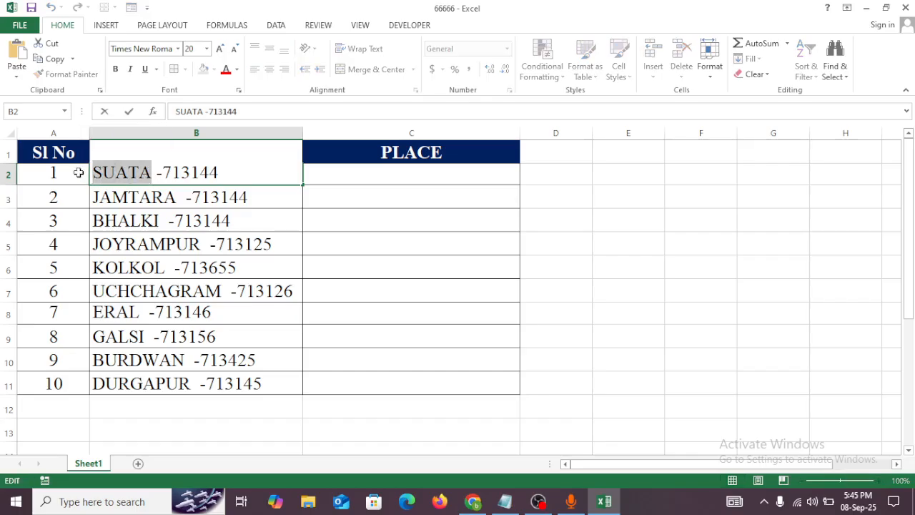
{"action": "left_click", "coordinate": [397, 173]}
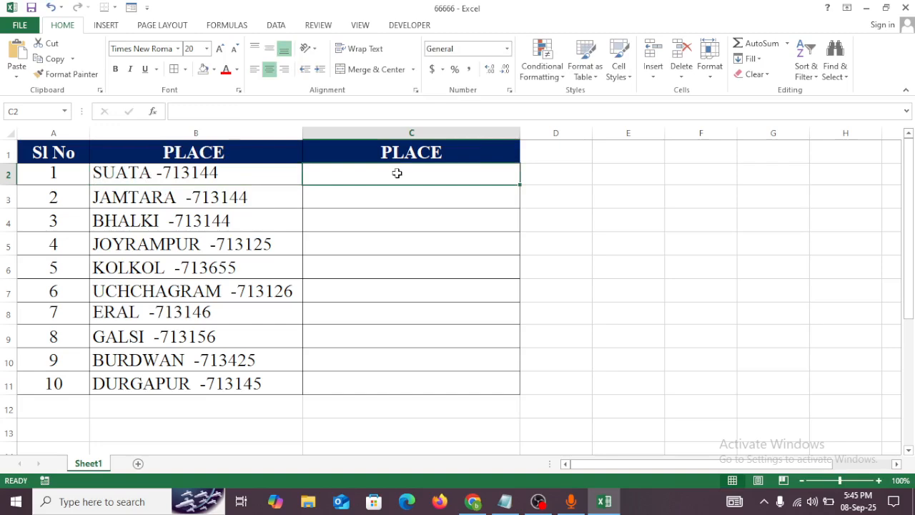
{"action": "key", "text": "ctrl+v"}
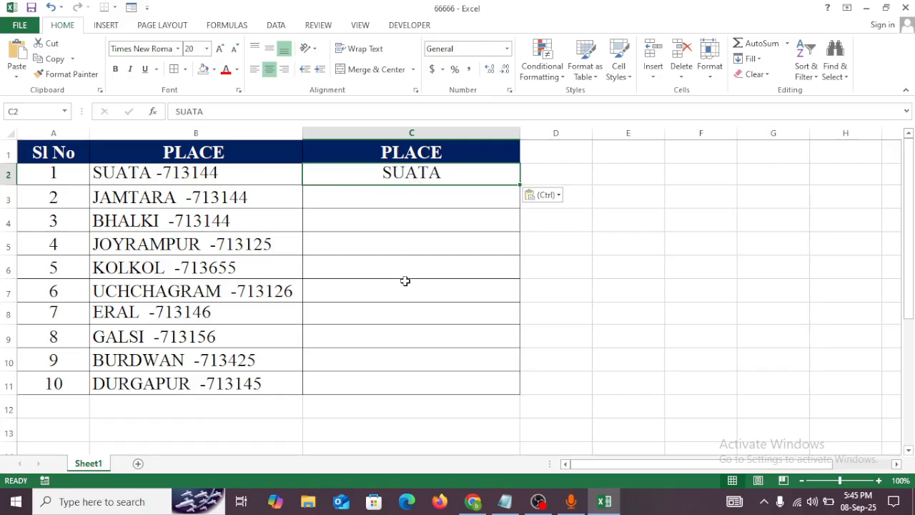
{"action": "key", "text": "ctrl+e"}
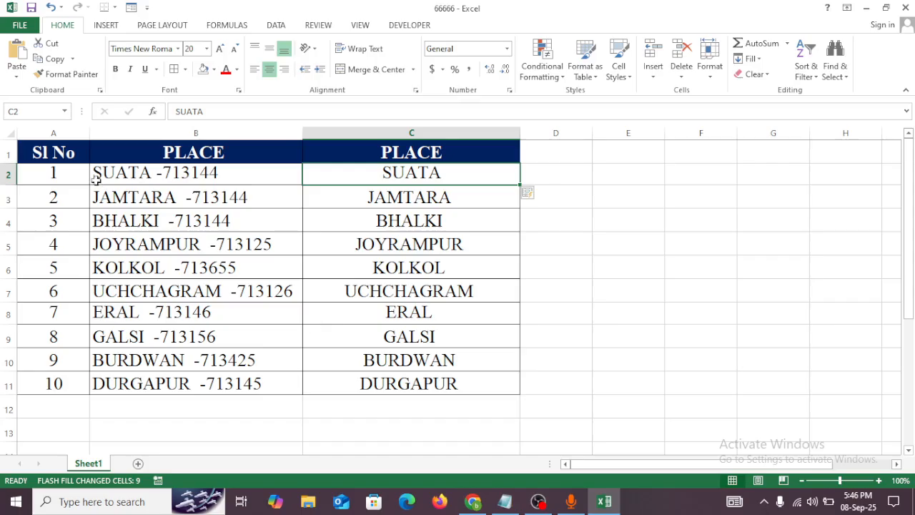
Duplicate the whole table A1:C11 beside the original, starting at cell D1
{"action": "left_click_drag", "start_coordinate": [44, 152], "coordinate": [442, 376]}
{"action": "key", "text": "ctrl+c"}
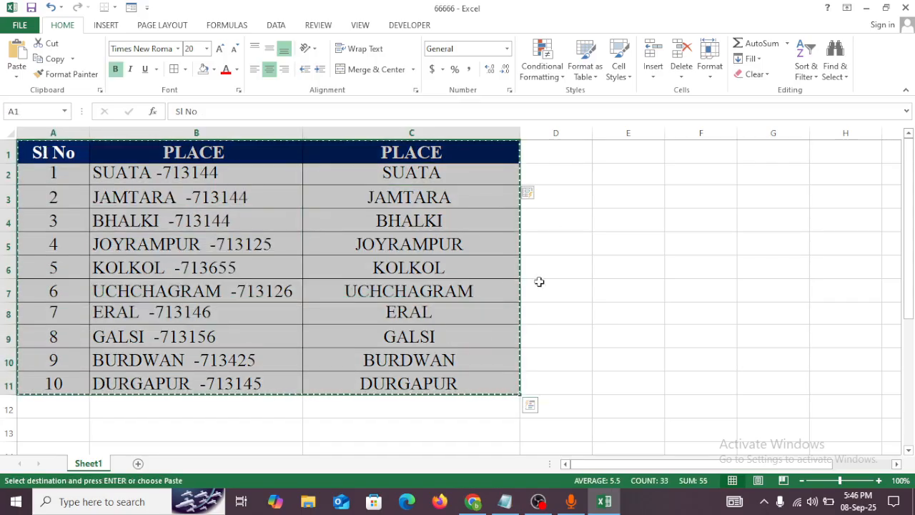
{"action": "left_click", "coordinate": [551, 158]}
{"action": "key", "text": "ctrl+v"}
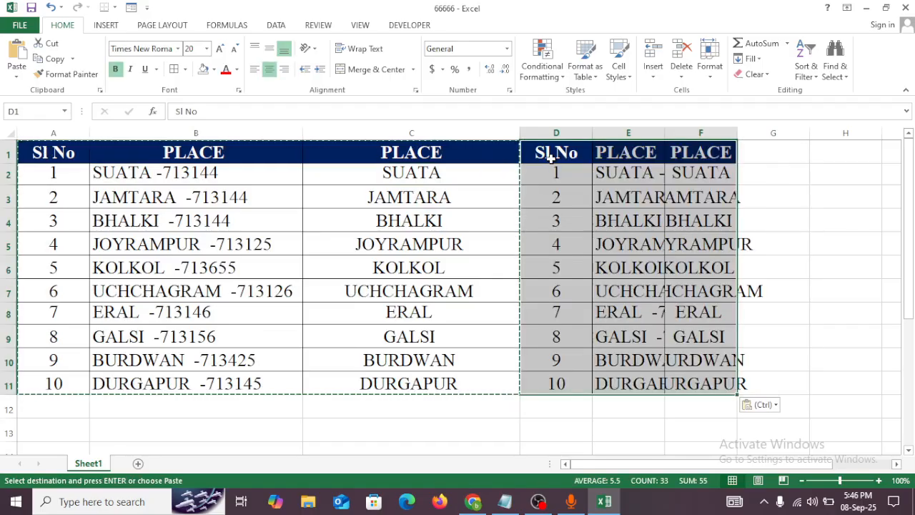
{"action": "left_click", "coordinate": [793, 212]}
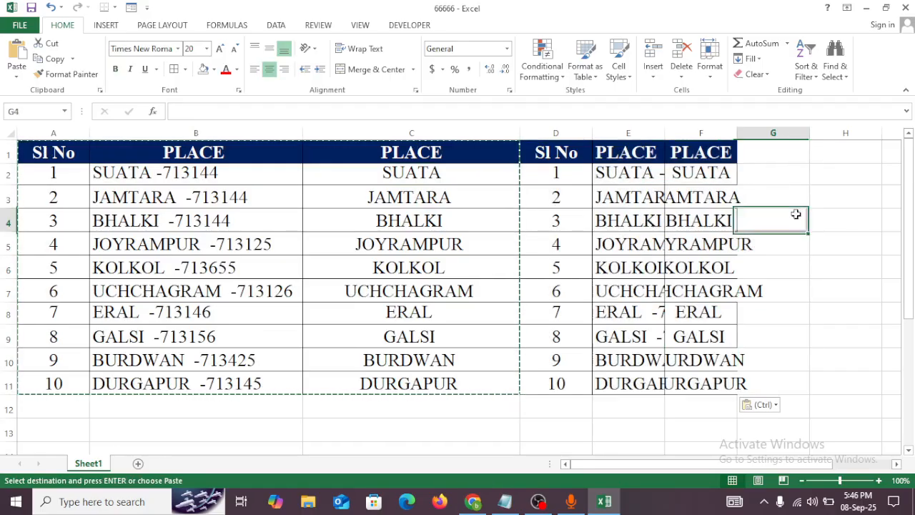
Widen columns F and E so the copied place entries have more room, and end the copy selection
{"action": "left_click_drag", "start_coordinate": [736, 133], "coordinate": [737, 134]}
{"action": "left_click_drag", "start_coordinate": [799, 148], "coordinate": [799, 148]}
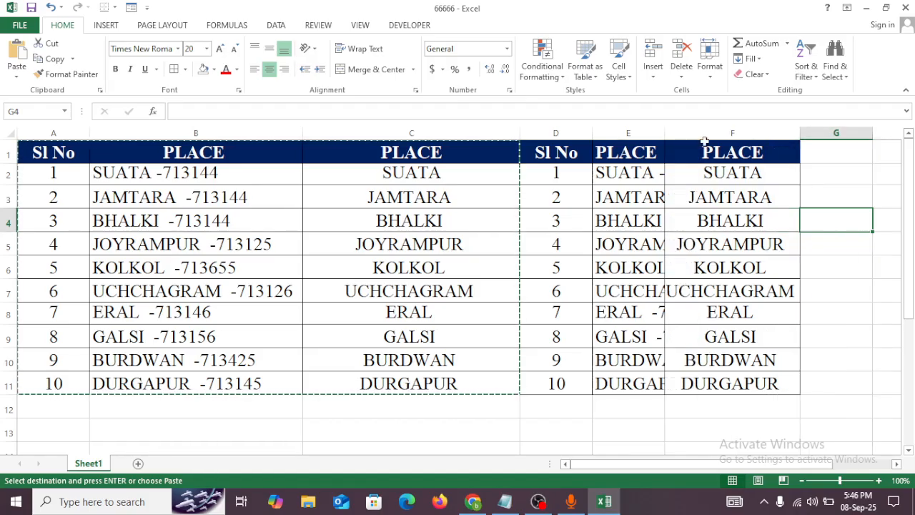
{"action": "left_click_drag", "start_coordinate": [668, 132], "coordinate": [749, 145]}
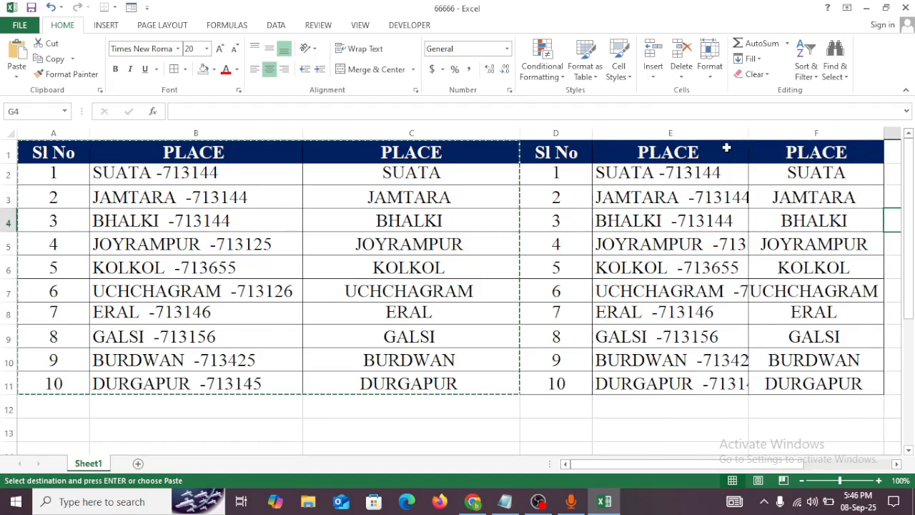
{"action": "left_click", "coordinate": [586, 412]}
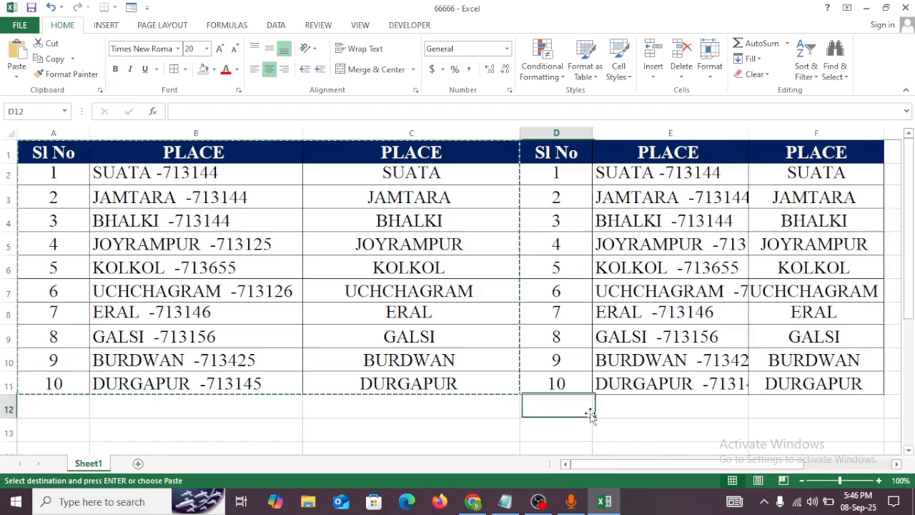
{"action": "left_click", "coordinate": [665, 414]}
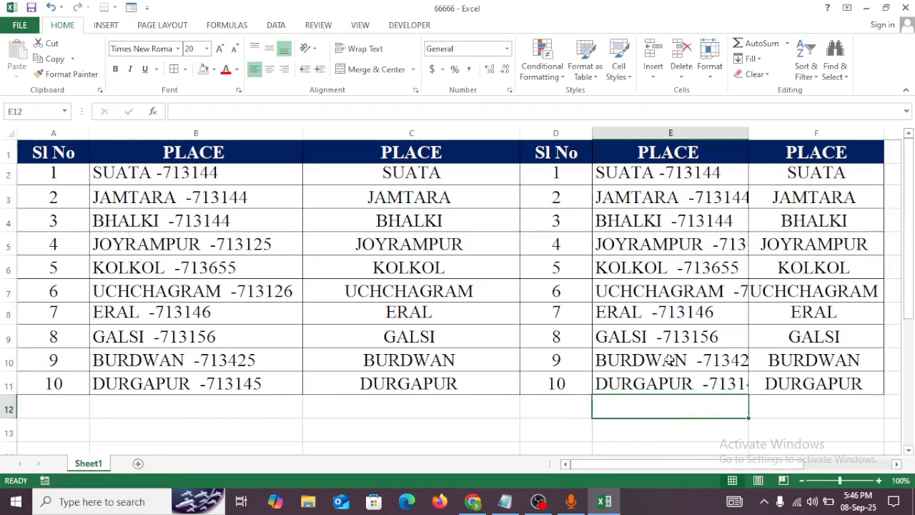
Freeze the top row of the worksheet so the table headers stay in view above the data
{"action": "left_click_drag", "start_coordinate": [912, 226], "coordinate": [912, 348]}
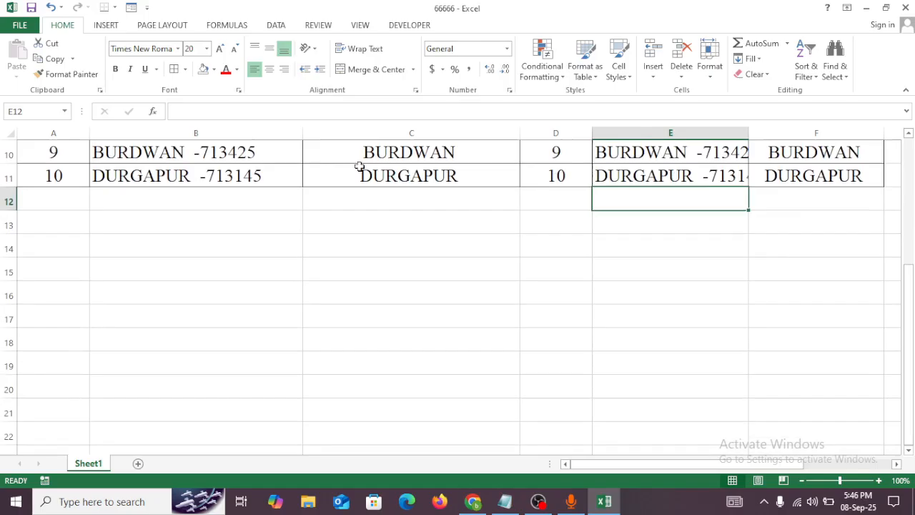
{"action": "left_click", "coordinate": [248, 185]}
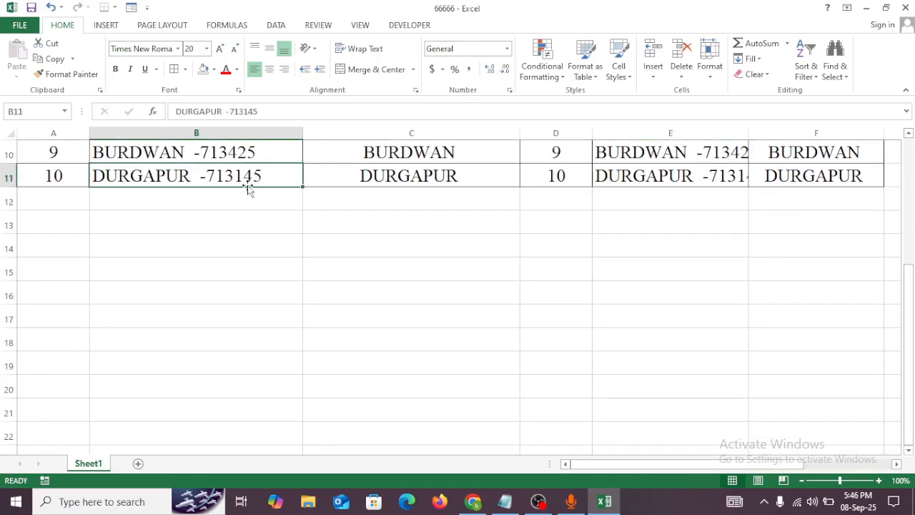
{"action": "left_click", "coordinate": [565, 178]}
{"action": "left_click", "coordinate": [735, 183]}
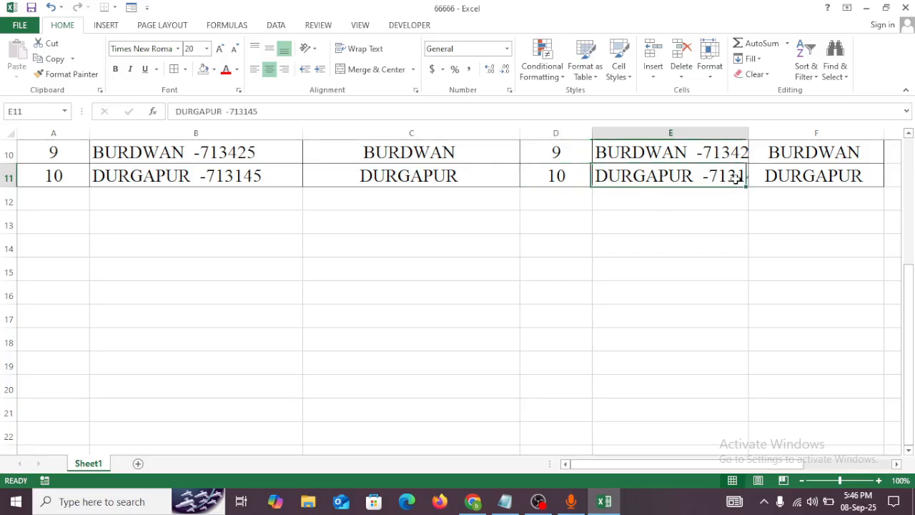
{"action": "left_click_drag", "start_coordinate": [909, 358], "coordinate": [909, 230]}
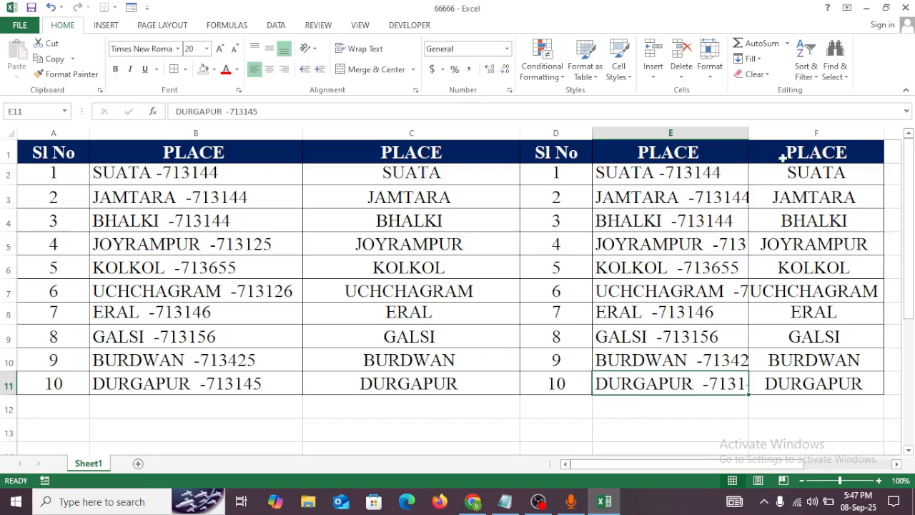
{"action": "left_click", "coordinate": [4, 155]}
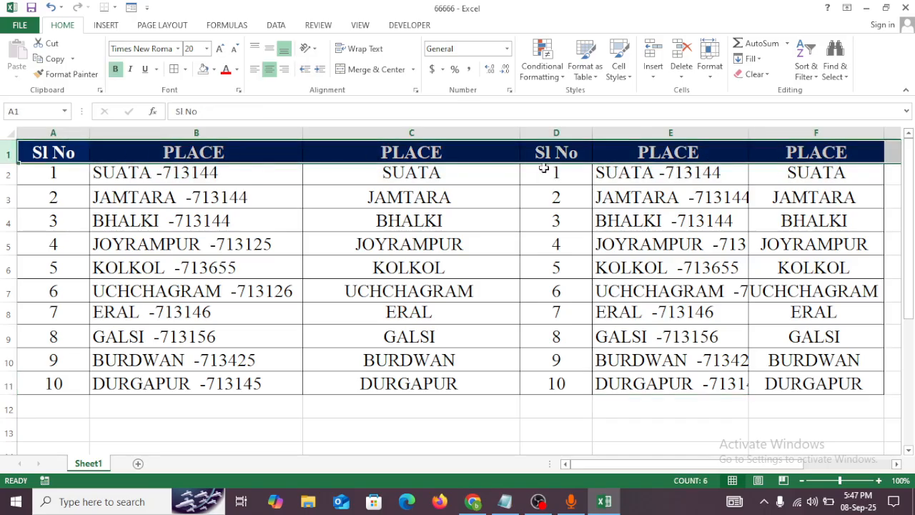
{"action": "left_click", "coordinate": [319, 25]}
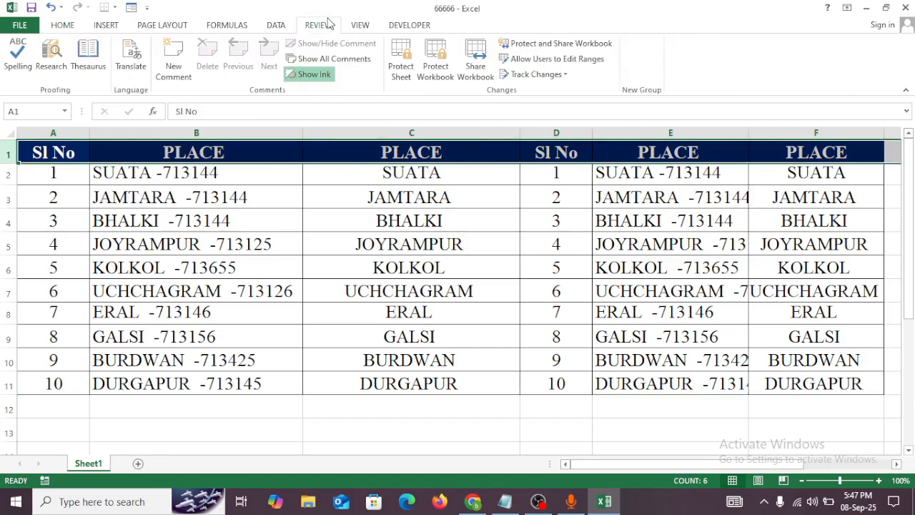
{"action": "left_click", "coordinate": [366, 27]}
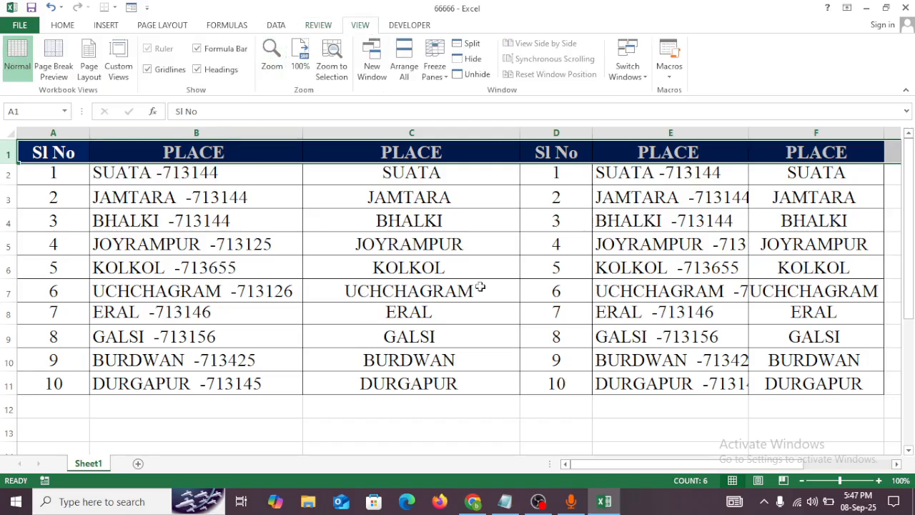
{"action": "left_click", "coordinate": [441, 78]}
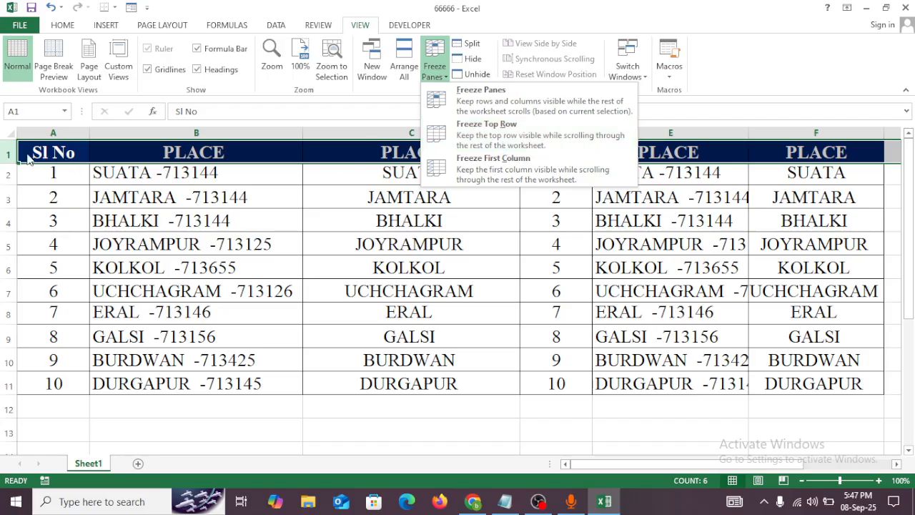
{"action": "left_click", "coordinate": [492, 140]}
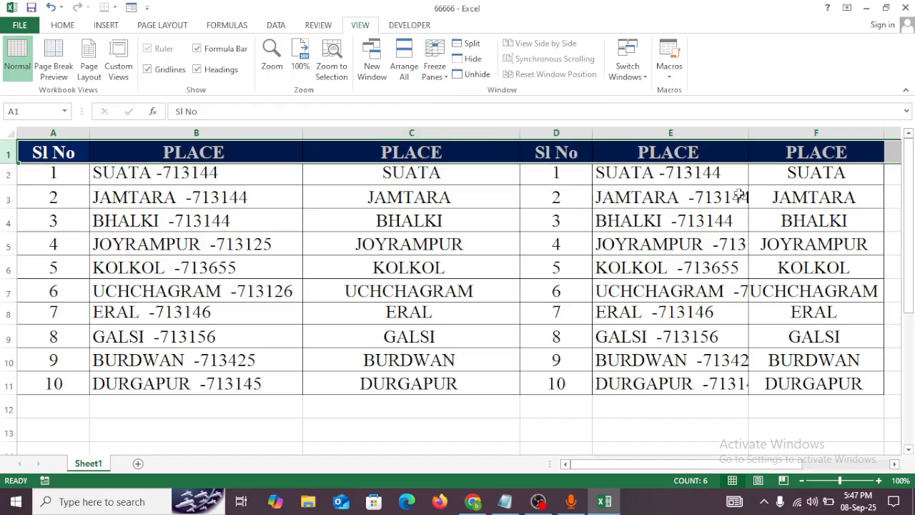
Check how the frozen header row behaves while going through the records to the last row and back
{"action": "scroll", "coordinate": [908, 452], "scroll_direction": "down", "scroll_amount": 3}
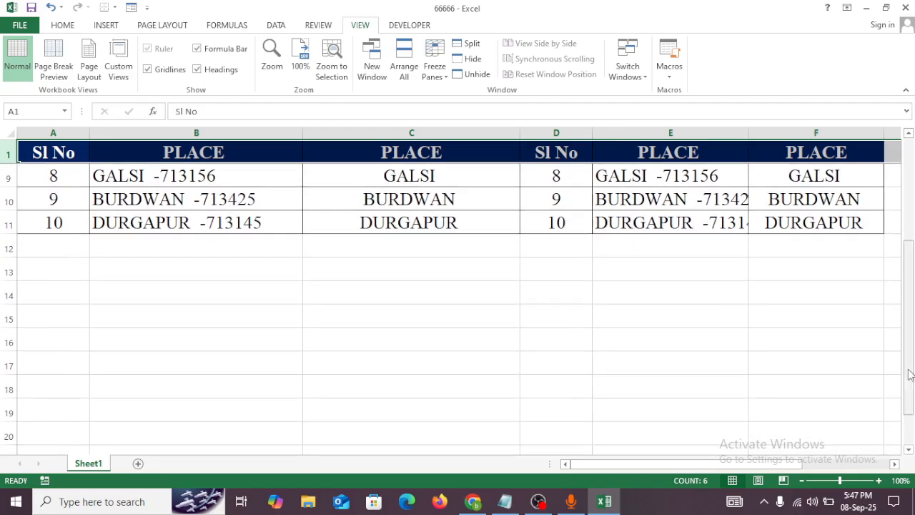
{"action": "mouse_move", "coordinate": [909, 314]}
{"action": "left_mouse_down"}
{"action": "mouse_move", "coordinate": [909, 225]}
{"action": "mouse_move", "coordinate": [909, 320]}
{"action": "left_mouse_up"}
{"action": "scroll", "coordinate": [858, 317], "scroll_direction": "up", "scroll_amount": 2}
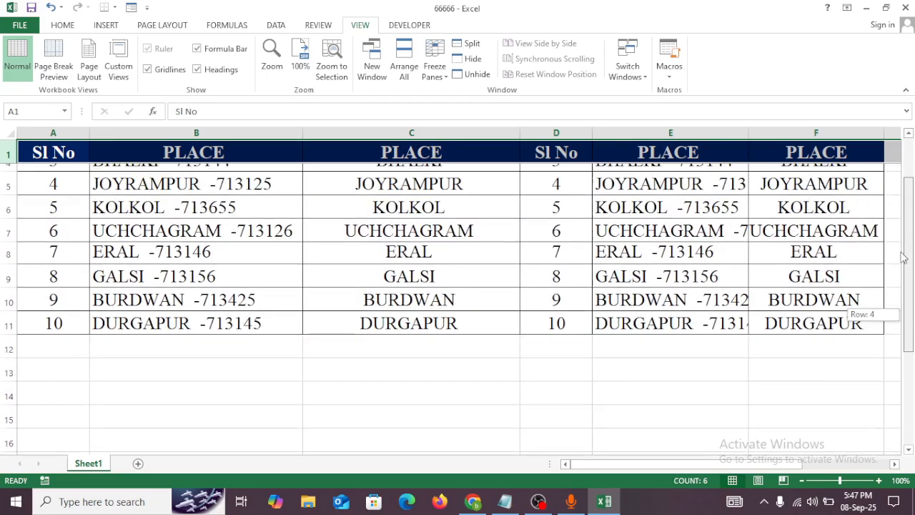
{"action": "left_click", "coordinate": [820, 151]}
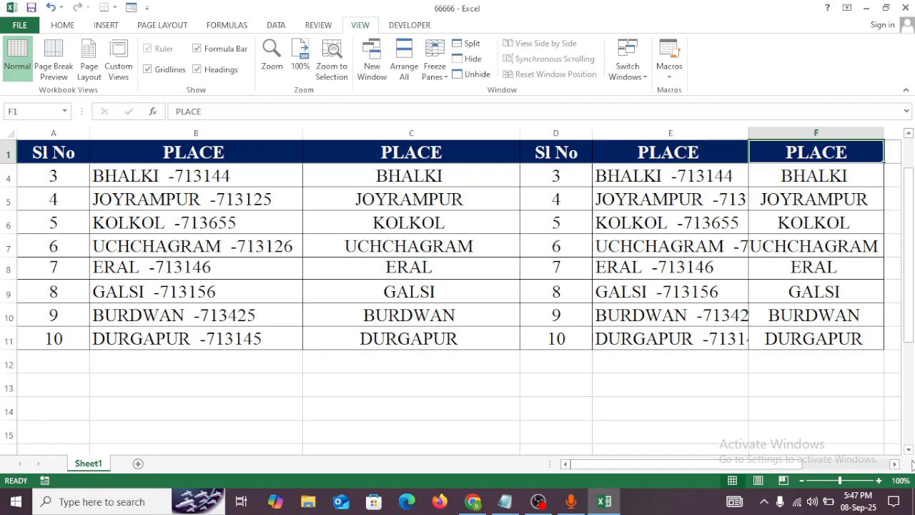
{"action": "left_click", "coordinate": [910, 452]}
{"action": "left_click", "coordinate": [910, 452]}
{"action": "left_click", "coordinate": [910, 452]}
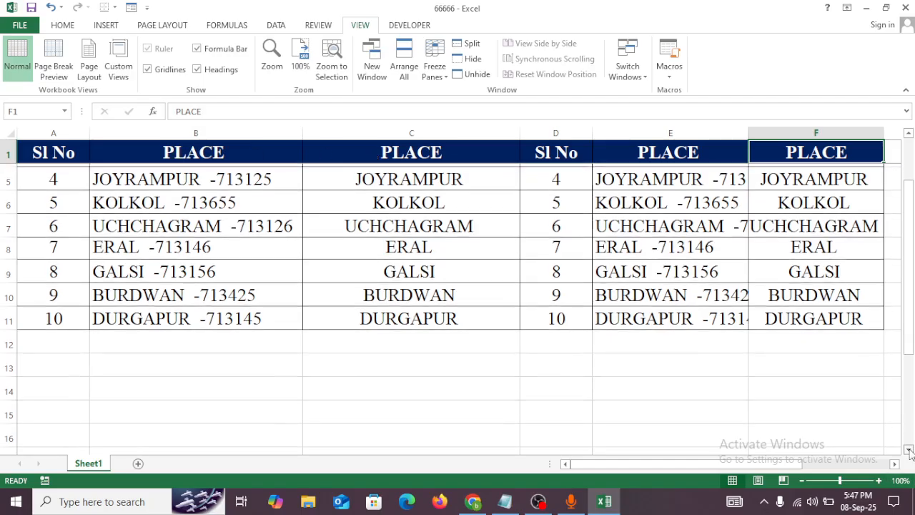
{"action": "left_click", "coordinate": [910, 452]}
{"action": "left_click", "coordinate": [910, 452]}
{"action": "left_click", "coordinate": [910, 452]}
{"action": "left_click", "coordinate": [910, 452]}
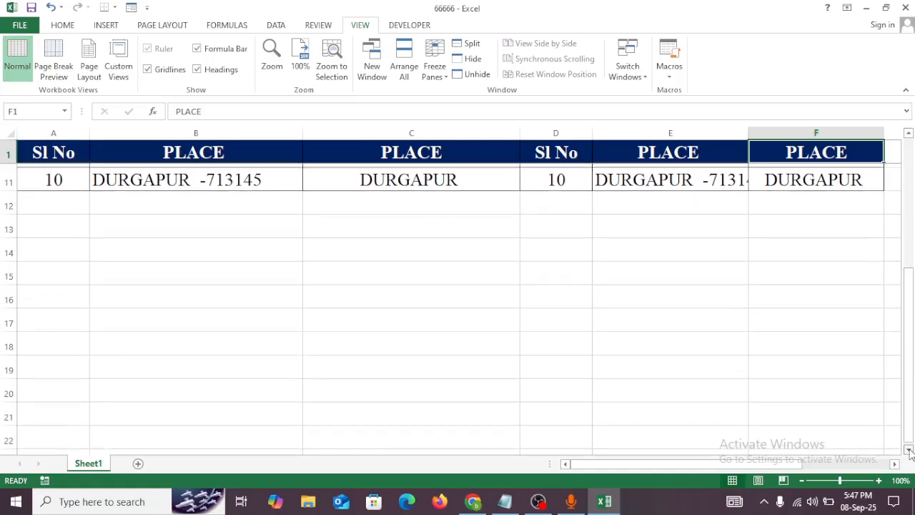
{"action": "left_click", "coordinate": [911, 295]}
{"action": "left_click_drag", "start_coordinate": [911, 295], "coordinate": [910, 164]}
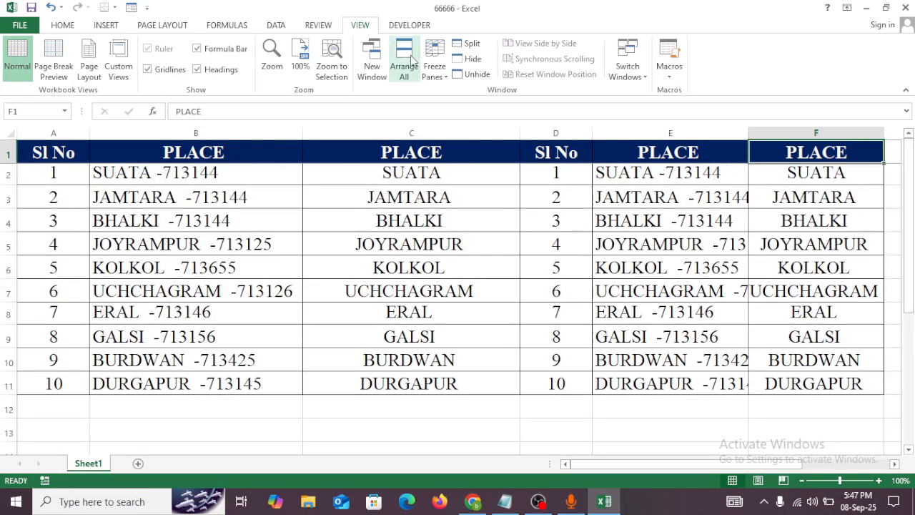
Unfreeze the panes on the worksheet and minimize the workbook window
{"action": "left_click", "coordinate": [434, 68]}
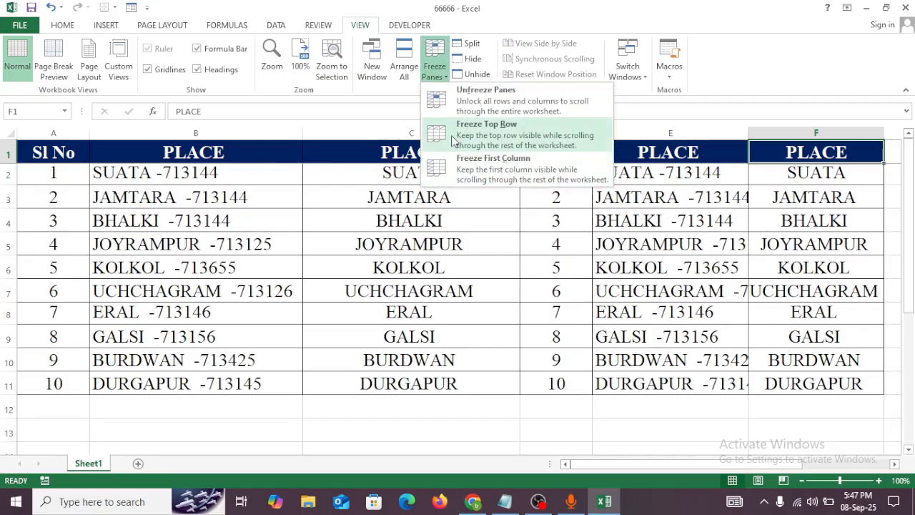
{"action": "left_click", "coordinate": [516, 105]}
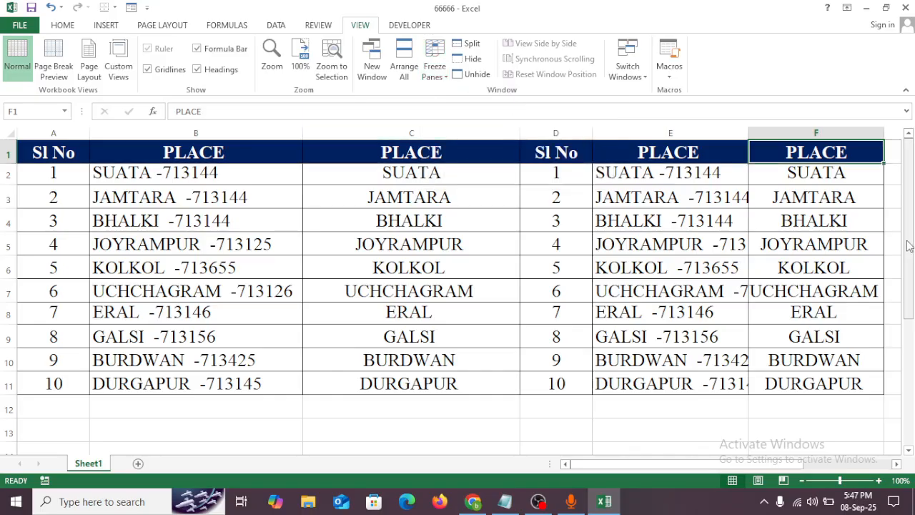
{"action": "left_click_drag", "start_coordinate": [910, 246], "coordinate": [910, 282]}
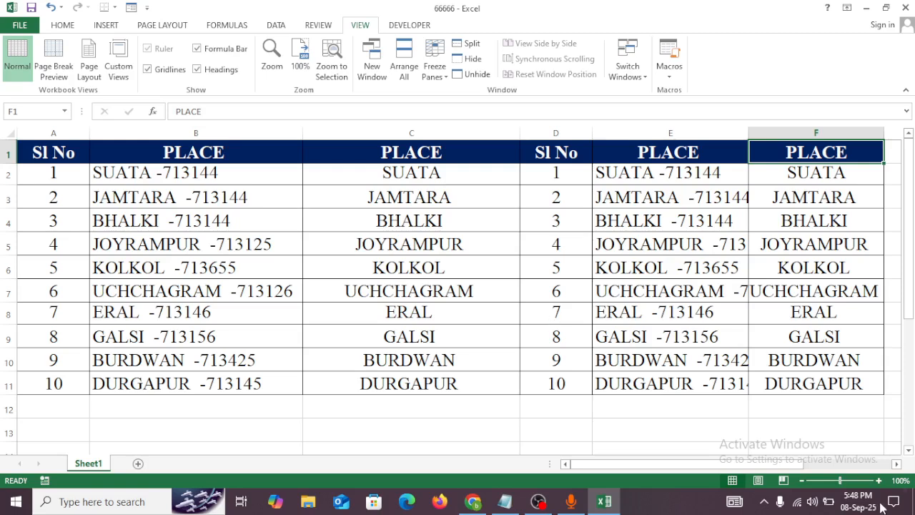
{"action": "left_click", "coordinate": [865, 9]}
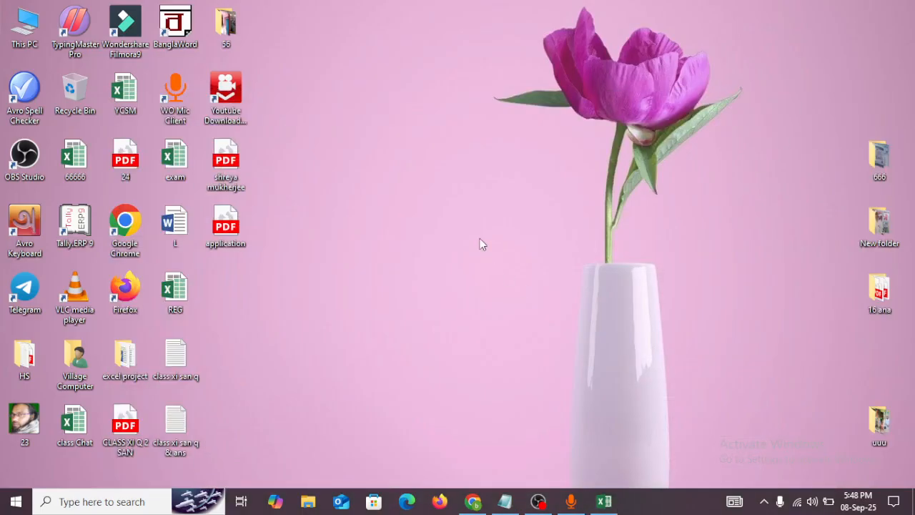